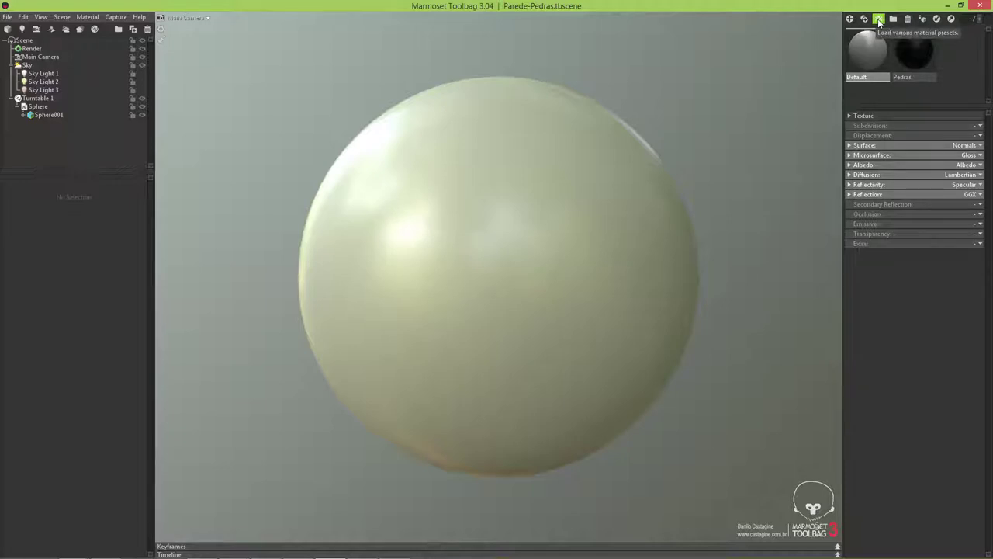
Add an Unreal 4 Template preset material to the library beside Default and Pedras.
left_click(879, 19)
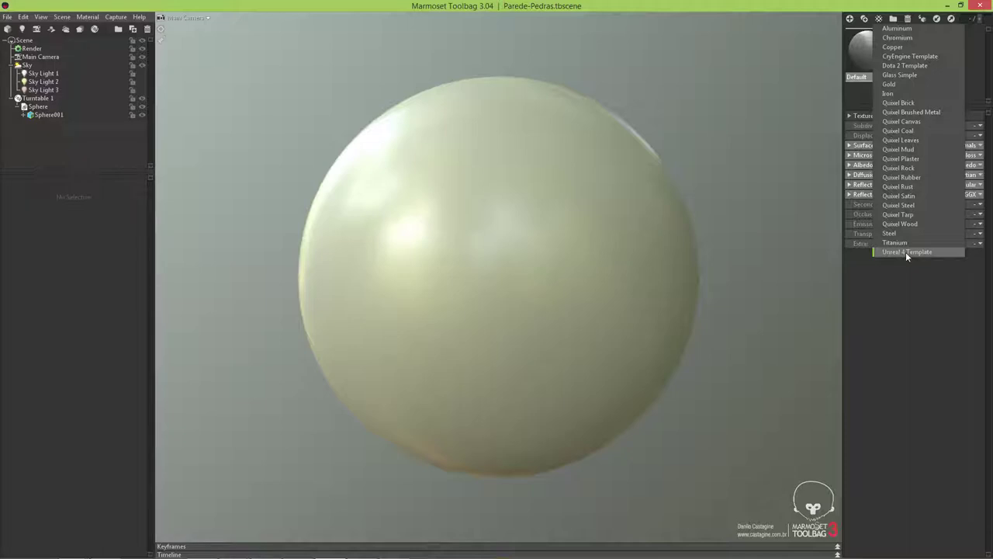
left_click(905, 252)
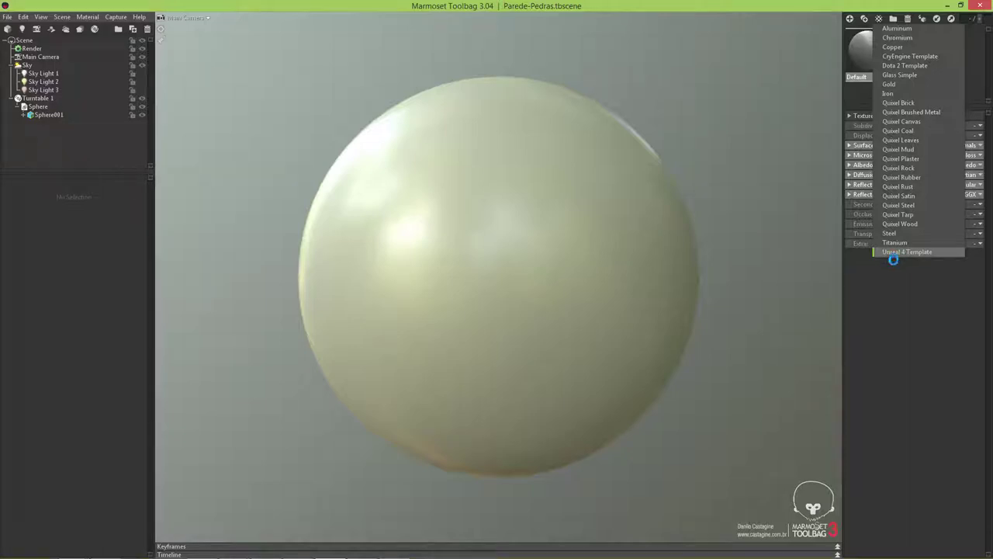
left_click(867, 56)
Drag the Unreal 4 Template material onto the sphere, making it metallic at Metalness 1.0, Gloss 0.3.
left_click(970, 61)
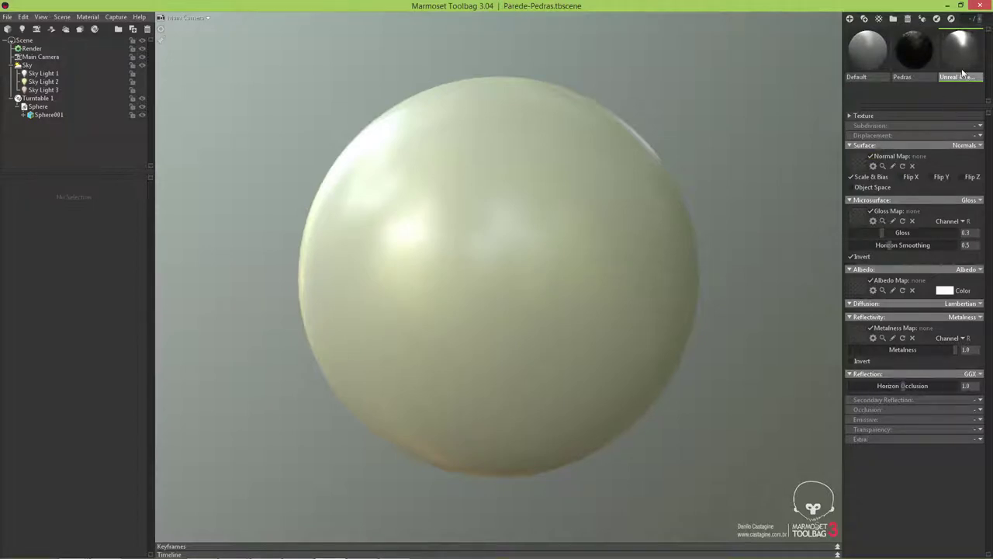
left_click_drag(962, 73, 520, 260)
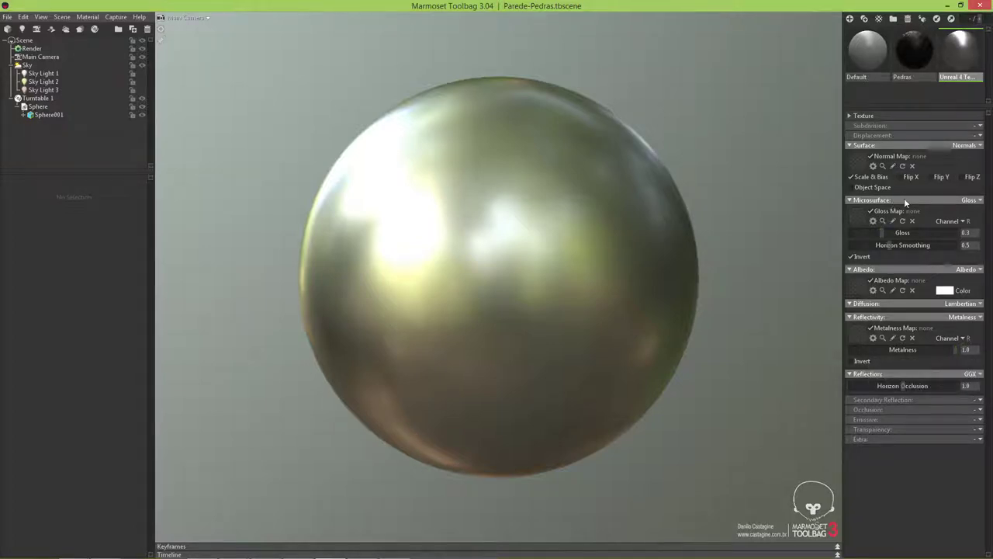
left_click(879, 18)
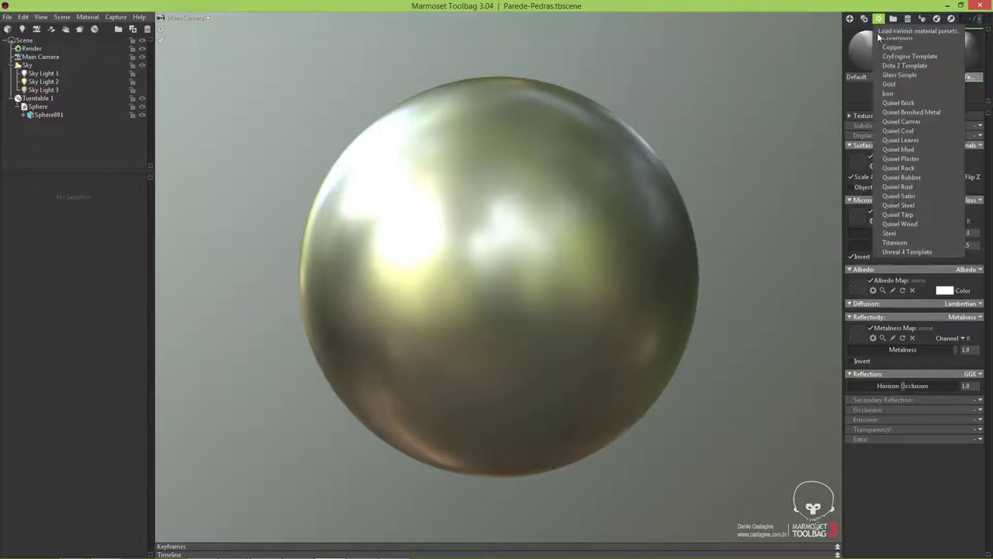
left_click(903, 65)
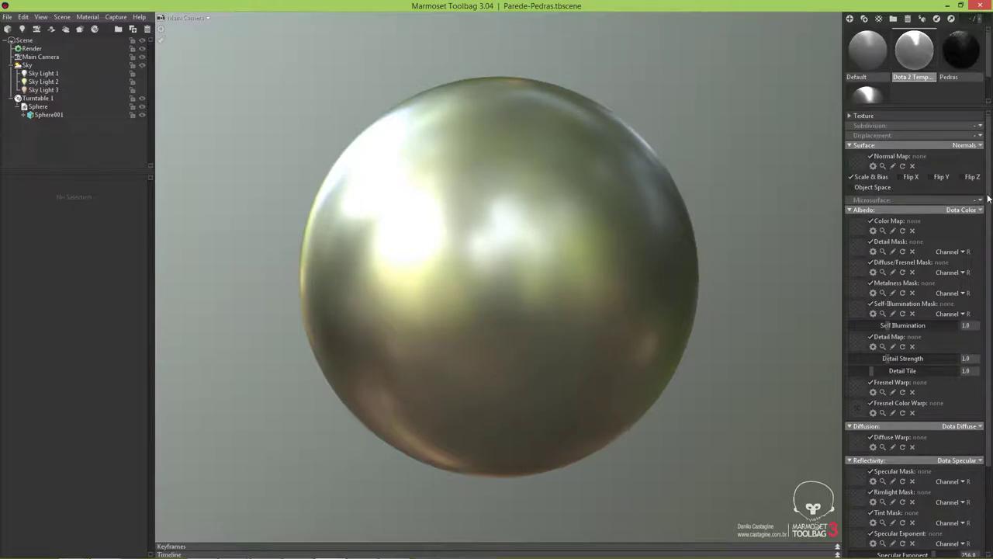
left_click_drag(988, 208, 986, 223)
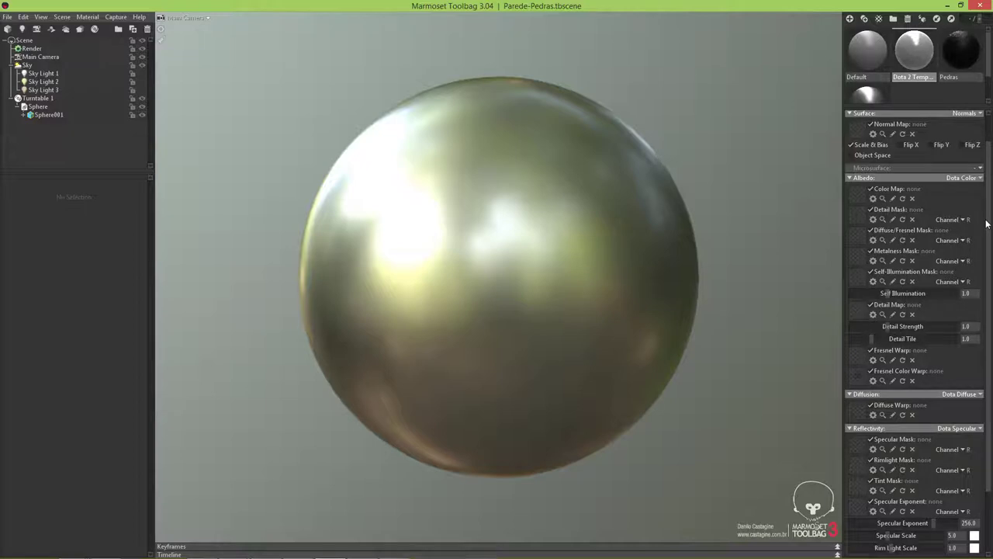
mouse_move(987, 224)
left_mouse_down()
mouse_move(991, 287)
mouse_move(988, 194)
left_mouse_up()
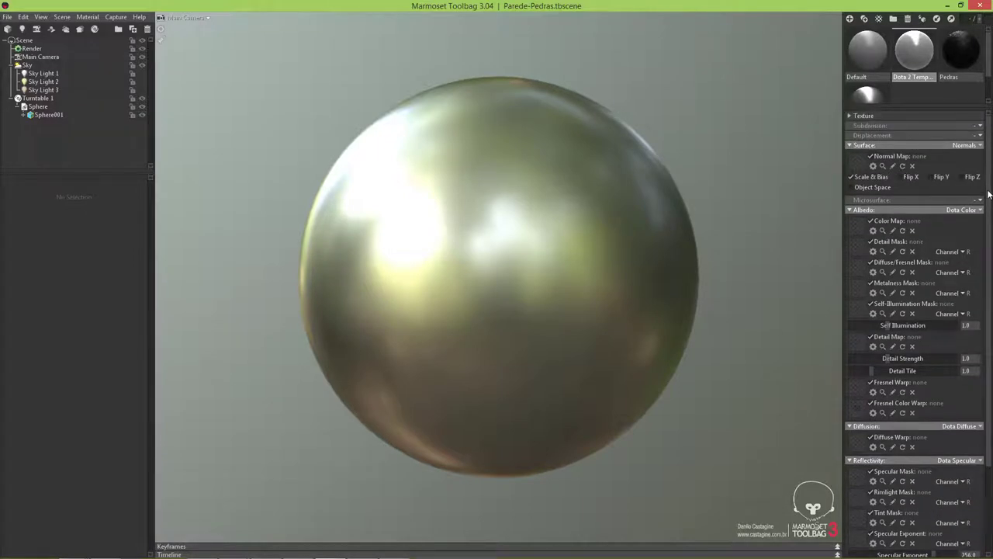
mouse_move(872, 231)
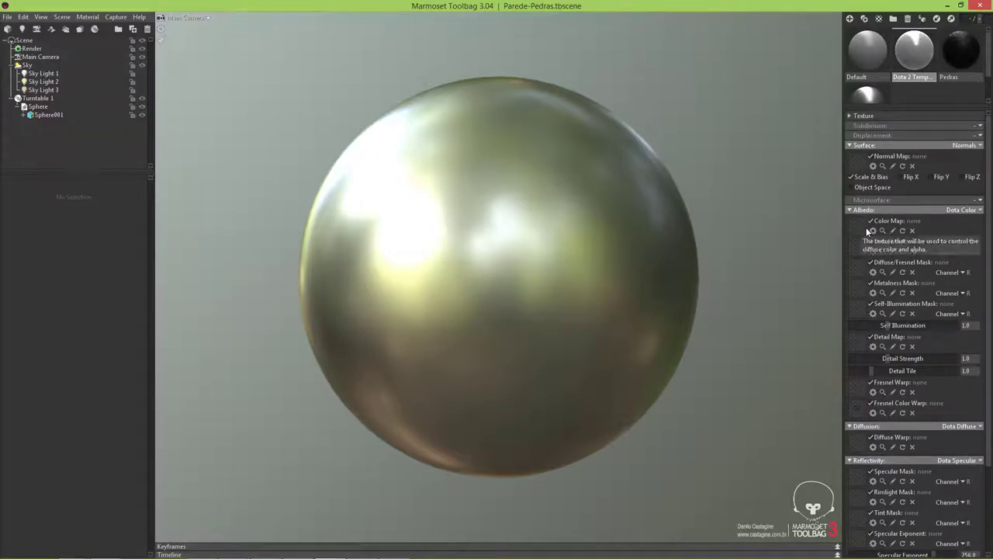
left_click_drag(988, 218, 989, 228)
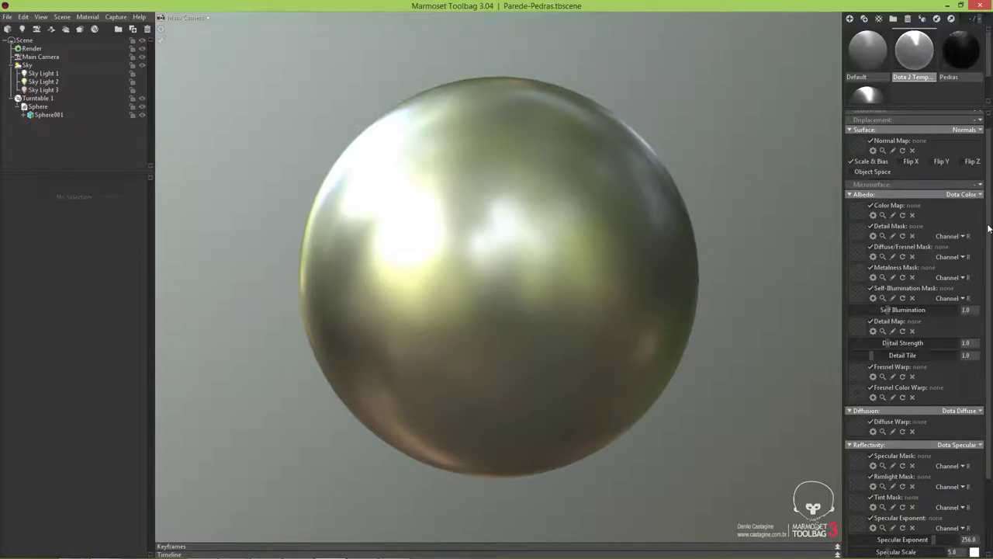
left_click_drag(989, 228, 988, 216)
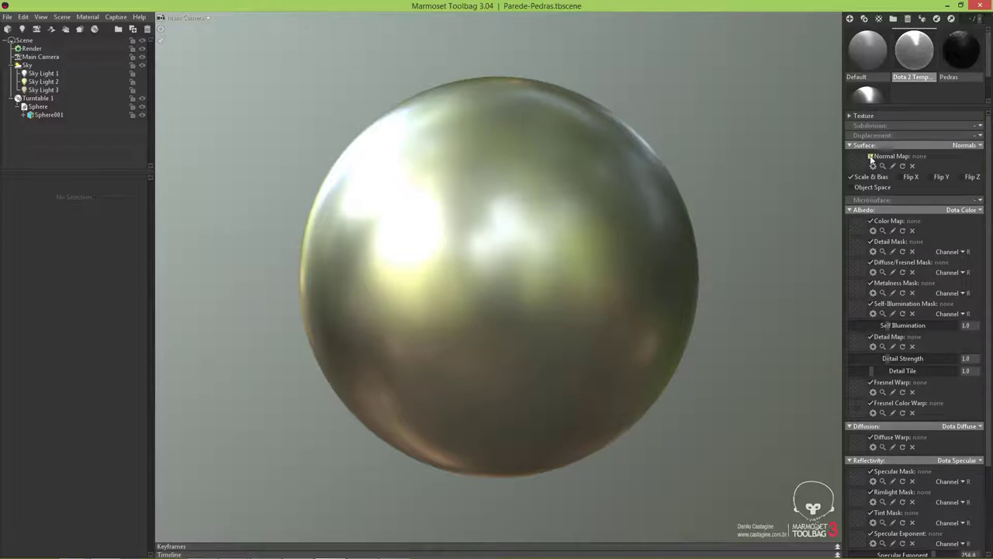
left_click(849, 144)
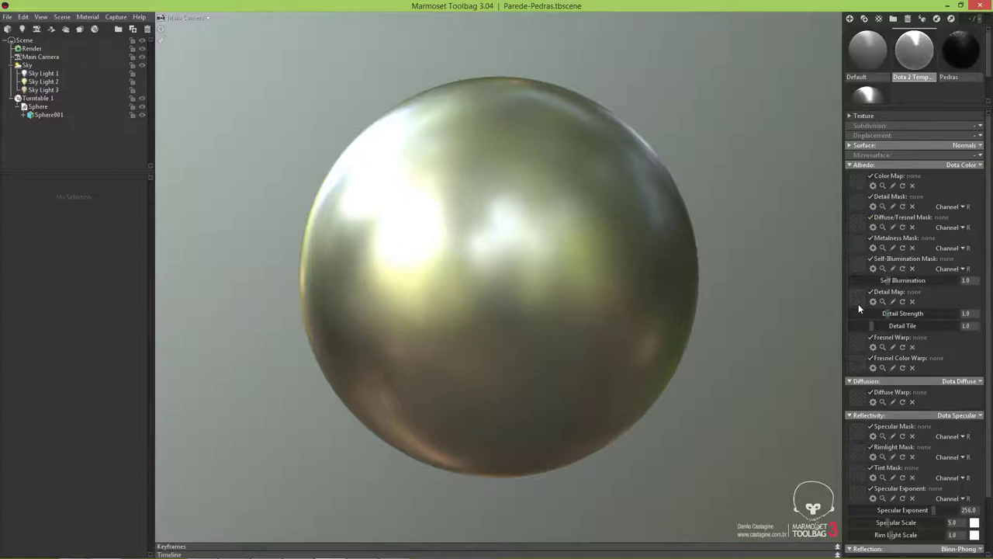
left_click(849, 164)
left_click(848, 165)
left_click(849, 165)
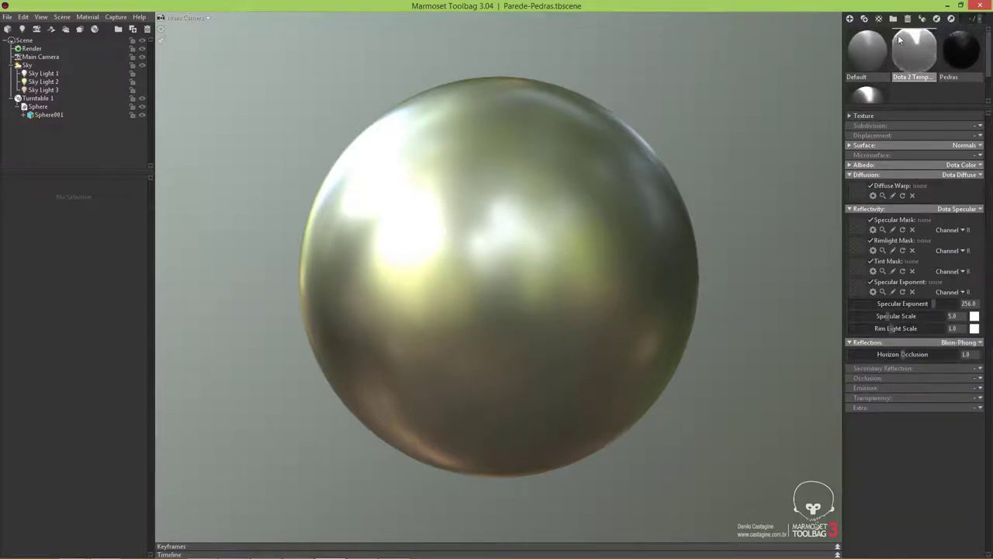
key("Delete")
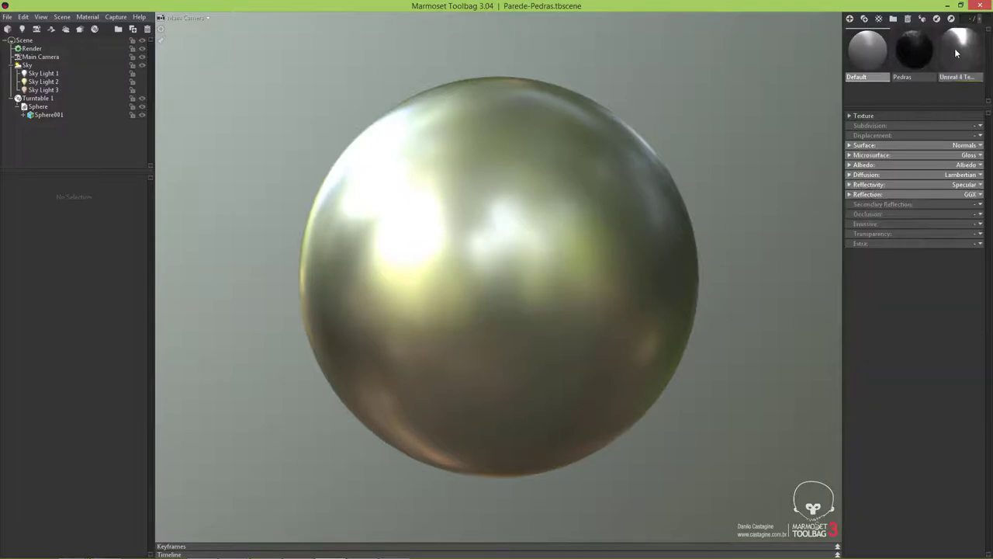
Delete the Unreal 4 Template material, resize the thumbnail area, and show the Pedras material's settings.
left_click(955, 52)
left_click(907, 20)
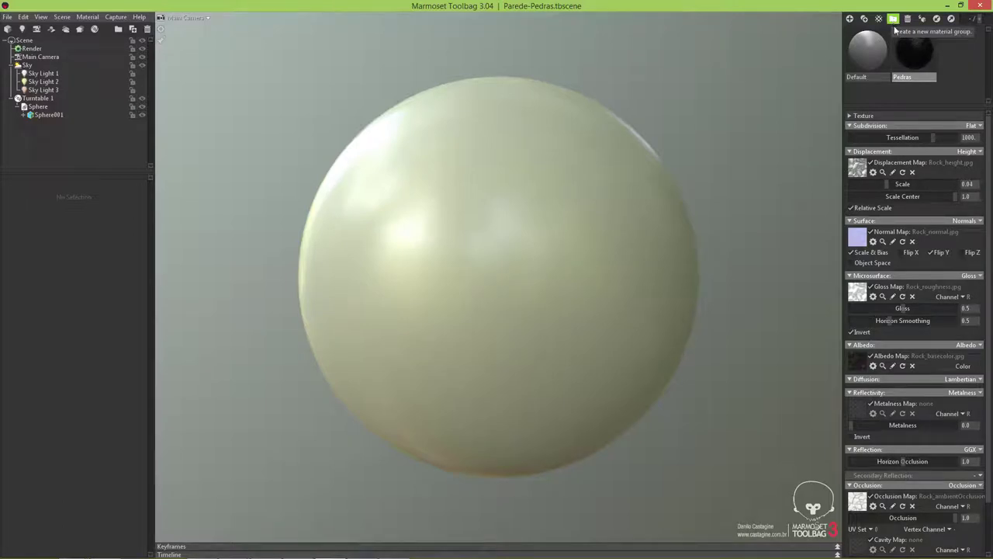
mouse_move(915, 109)
left_mouse_down()
mouse_move(913, 141)
mouse_move(925, 106)
left_mouse_up()
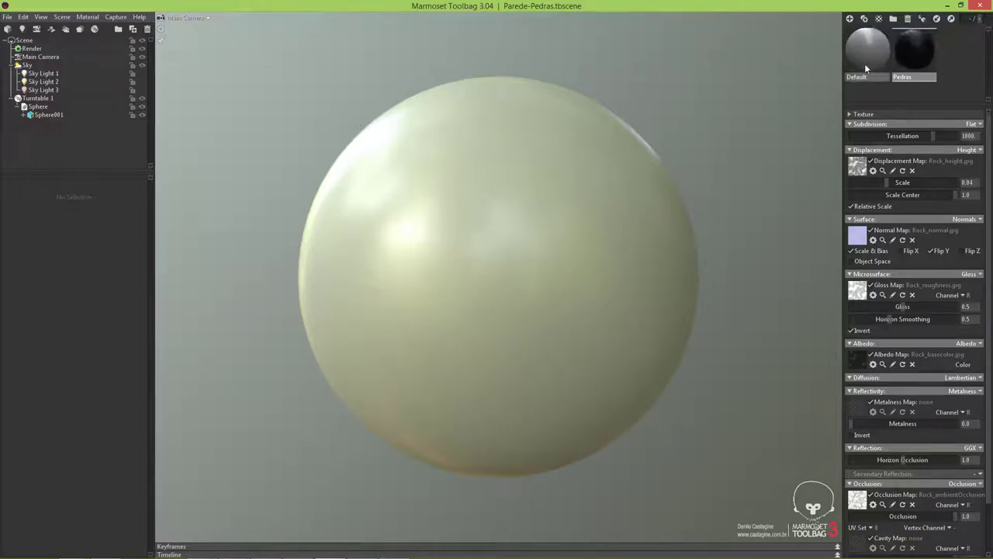
left_click_drag(870, 54, 547, 233)
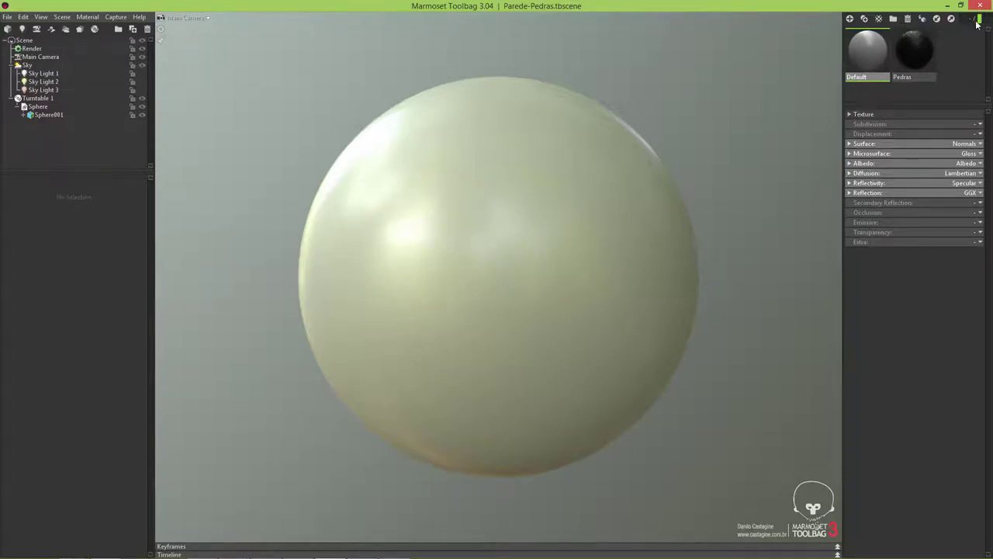
left_click_drag(979, 19, 982, 18)
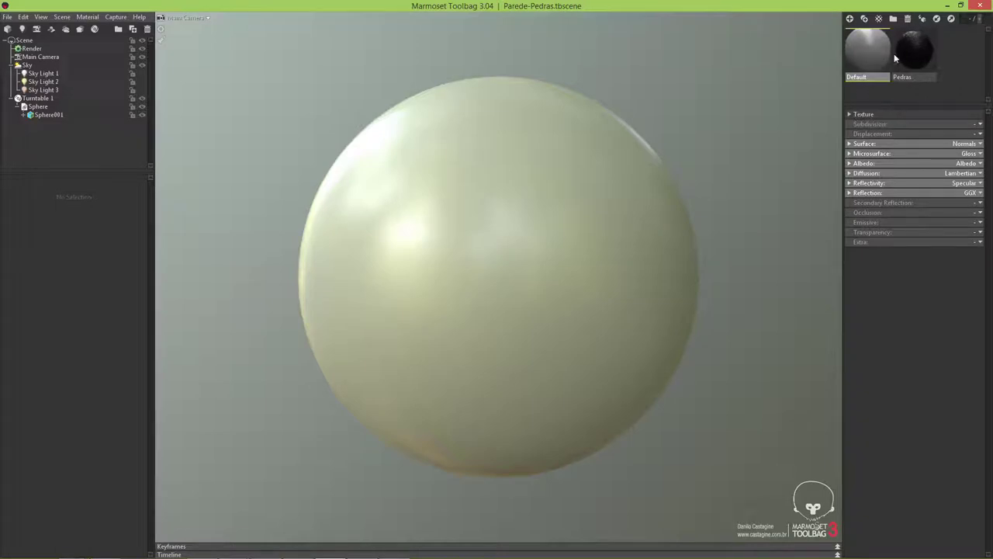
left_click(914, 53)
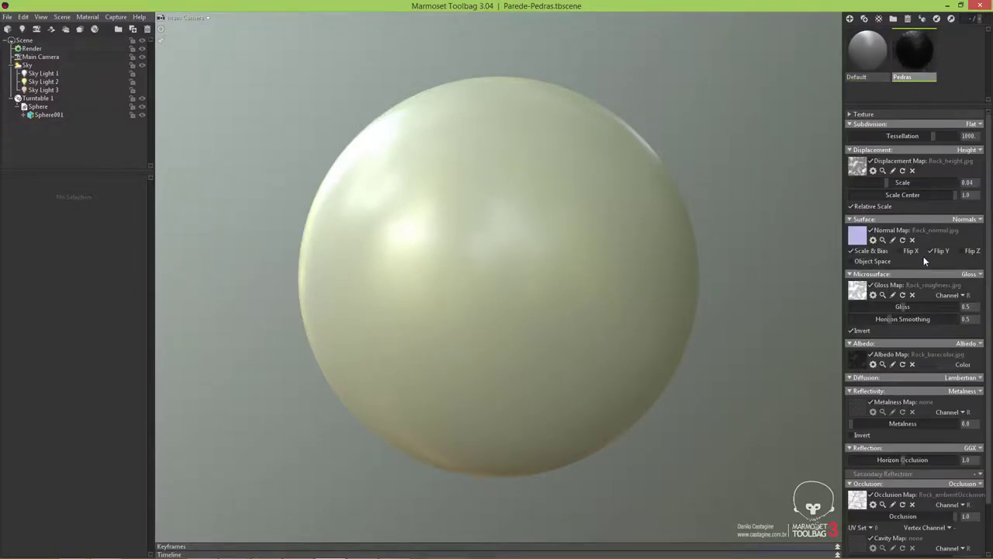
Select the Default material to show its Normals, Gloss, Albedo, Lambertian, Specular and GGX modules.
left_click(867, 48)
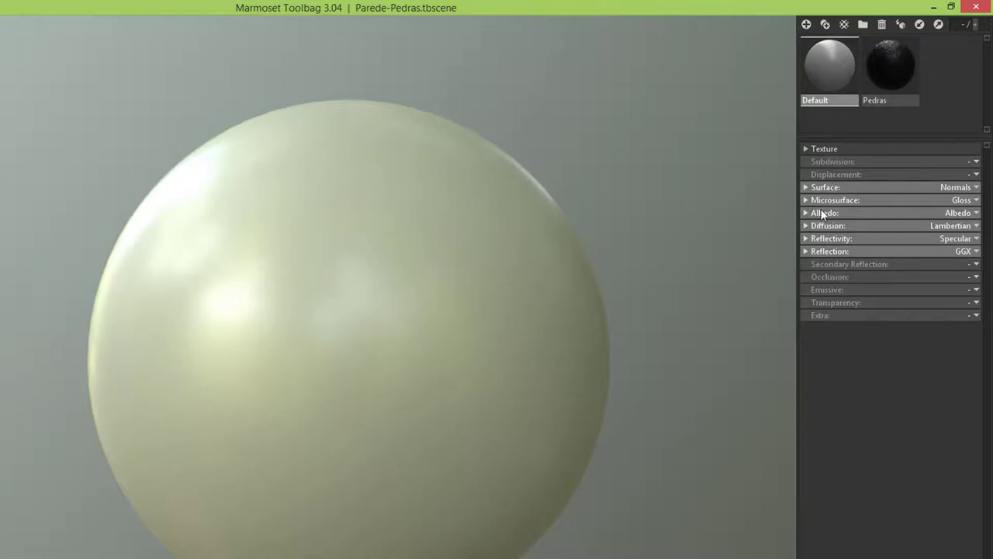
Expand and collapse the Default material's Albedo, Surface and Microsurface sections.
left_click(805, 215)
left_click(806, 212)
left_click(806, 213)
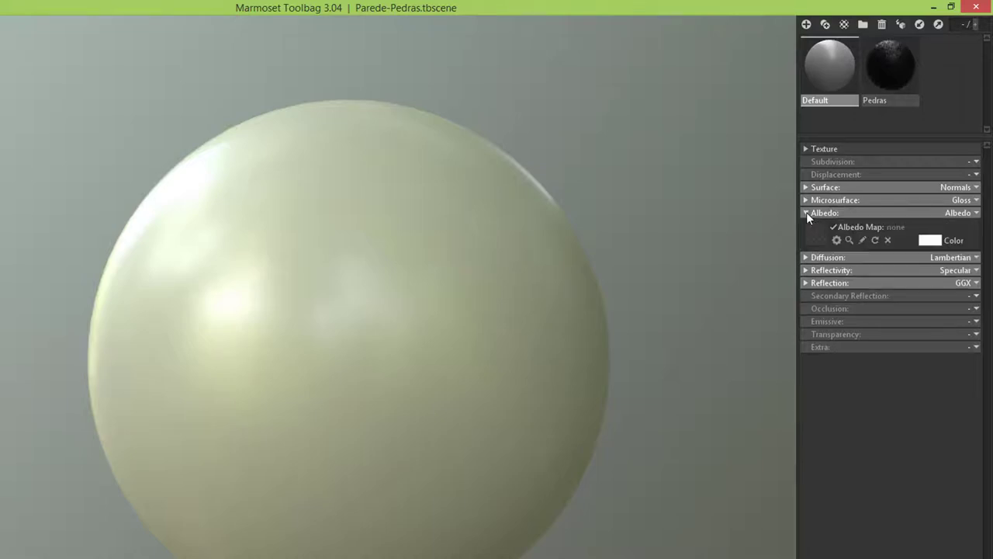
left_click(806, 213)
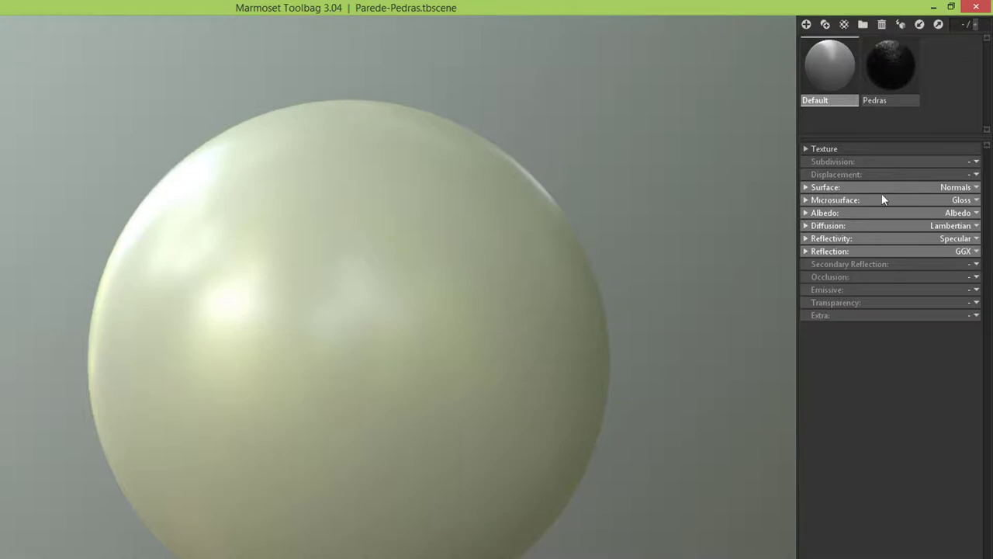
left_click(806, 188)
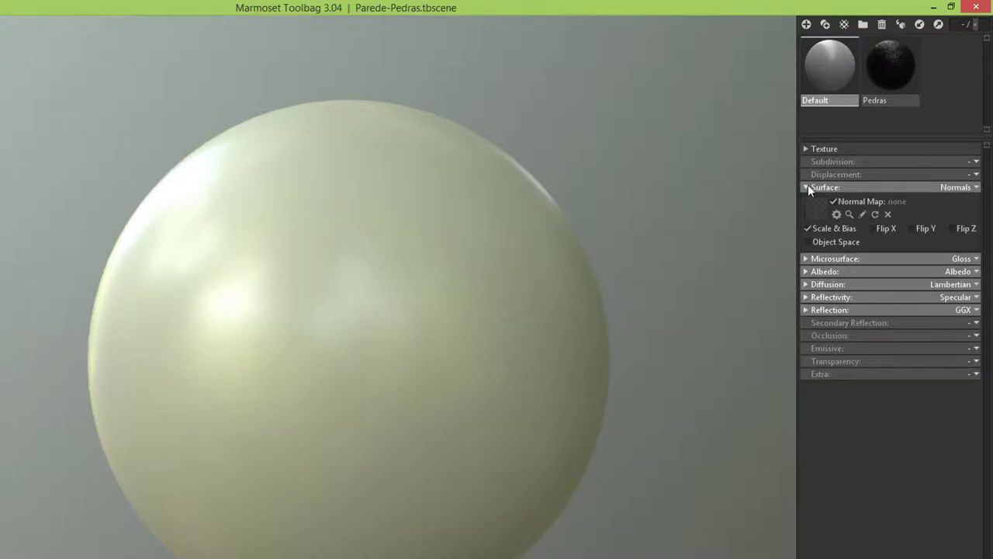
left_click(807, 187)
left_click(805, 200)
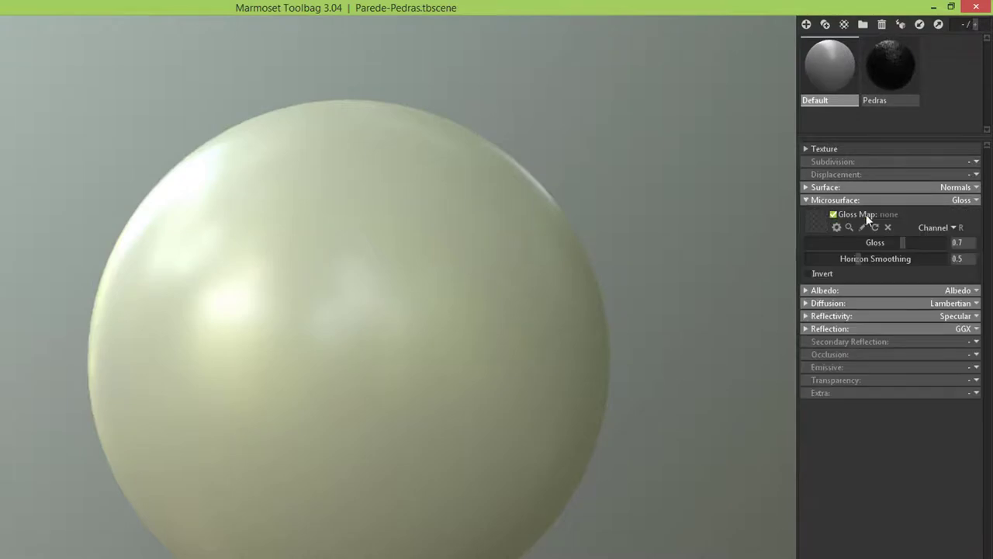
left_click(808, 199)
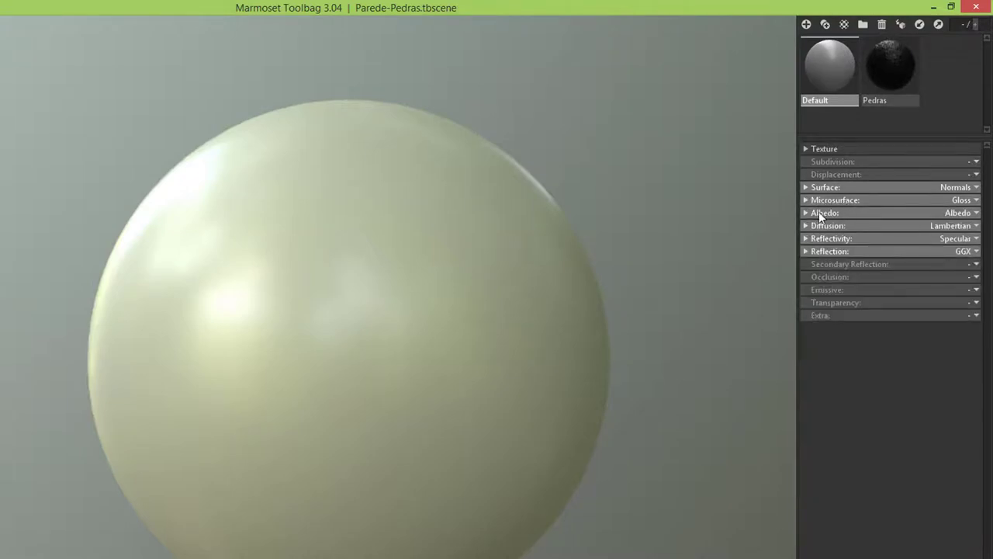
Check Albedo and Diffusion, then open Reflectivity showing Specular Intensity 0.2 and Fresnel 1.0.
left_click(805, 213)
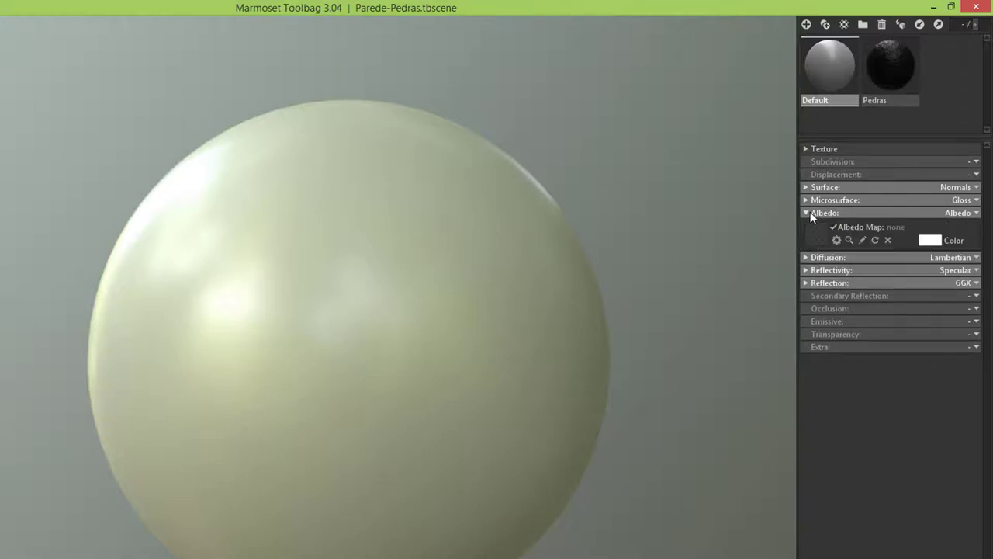
left_click(834, 213)
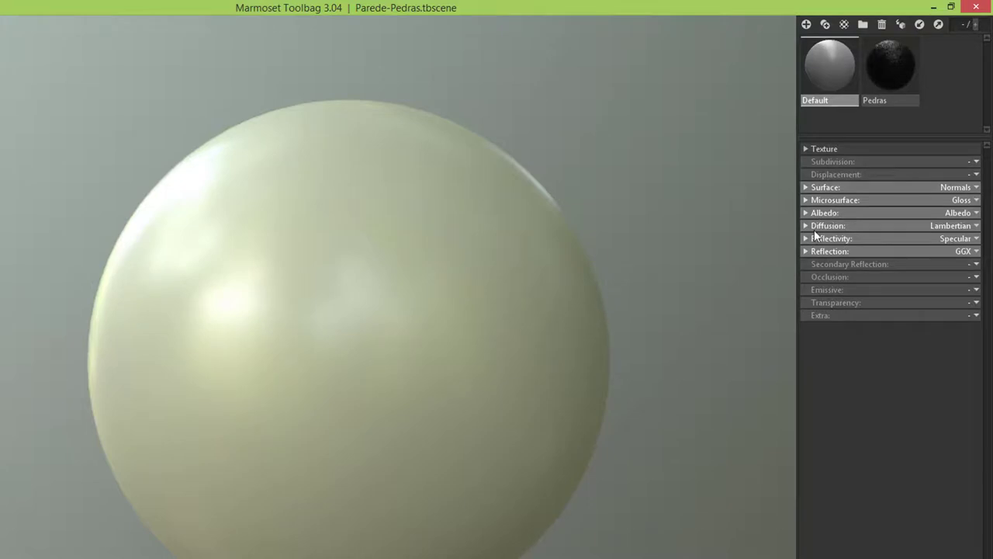
left_click(806, 225)
left_click(806, 224)
left_click(805, 238)
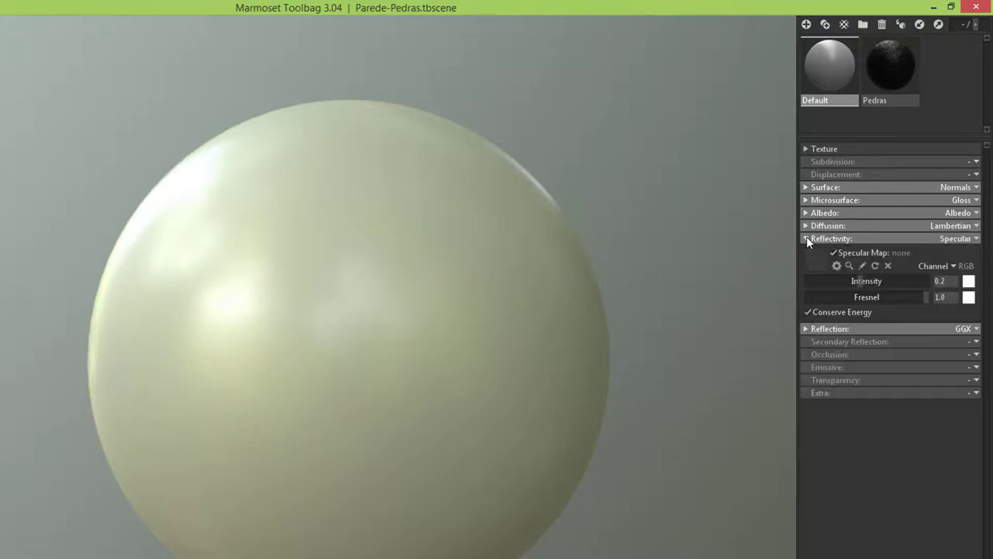
Change the Default material's reflectivity from Specular to Metalness at 1.0, then collapse the section.
left_click(975, 238)
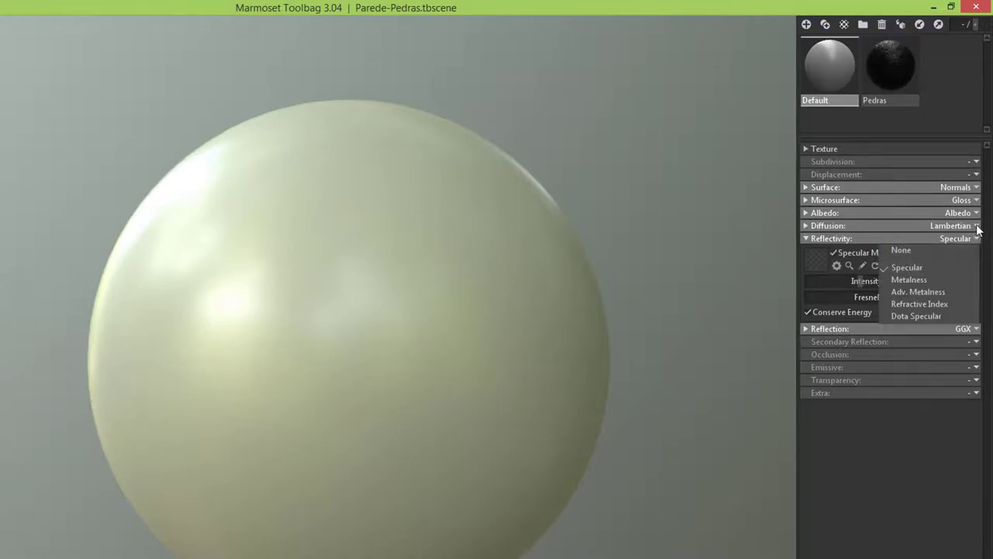
left_click(908, 280)
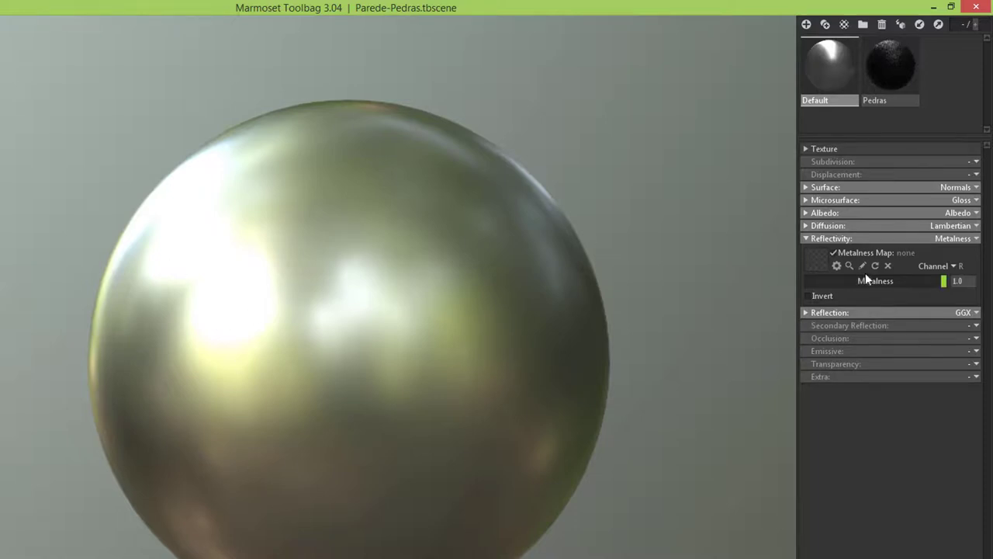
left_click(806, 239)
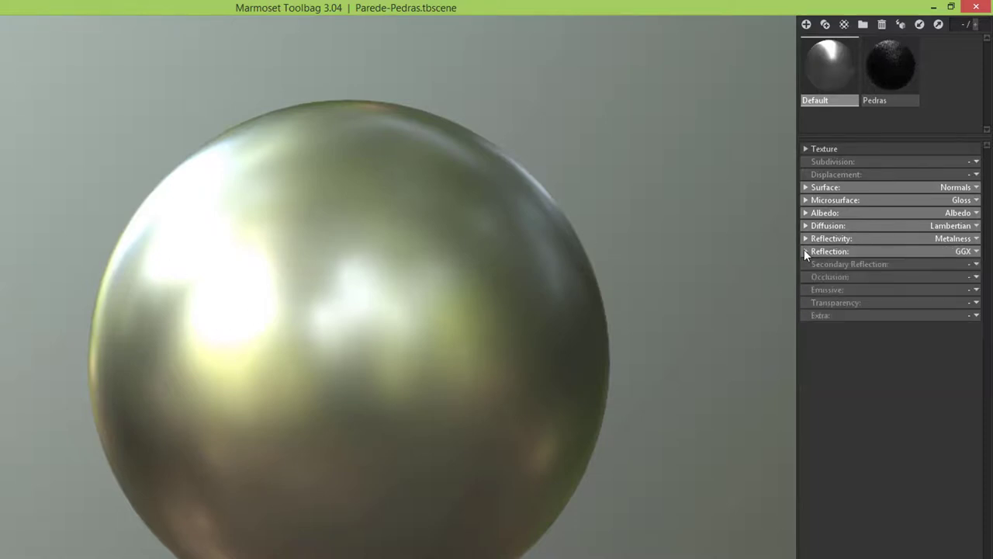
Inspect the GGX reflection (Horizon Occlusion 1.0) and Microsurface (Gloss 0.7, Horizon Smoothing 0.5) settings.
left_click(805, 252)
left_click(804, 251)
left_click(805, 251)
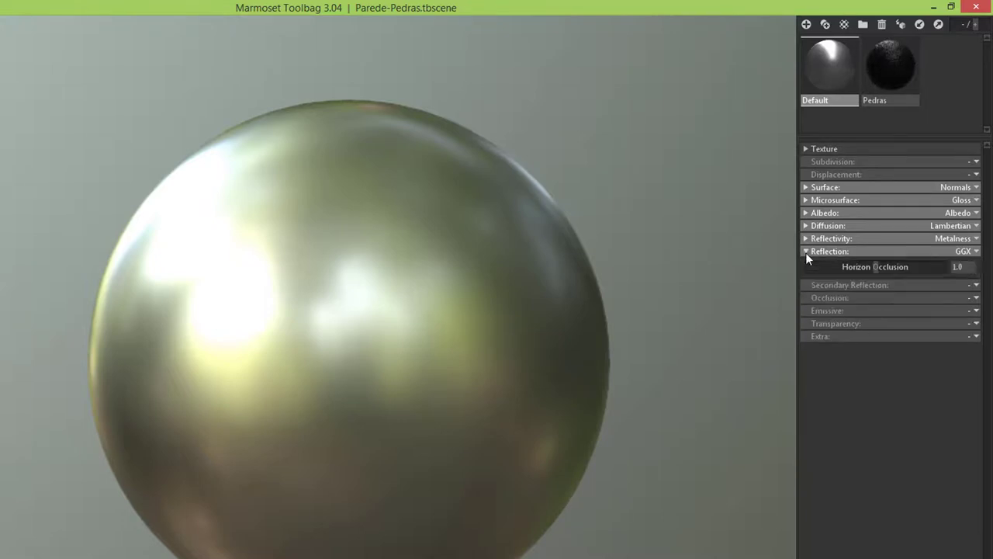
left_click(807, 200)
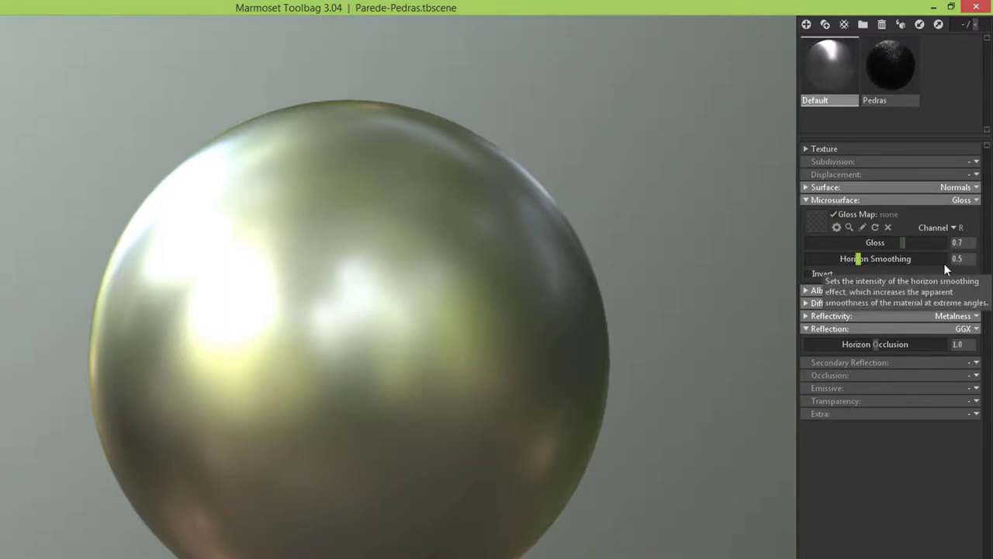
left_click(807, 199)
left_click(804, 250)
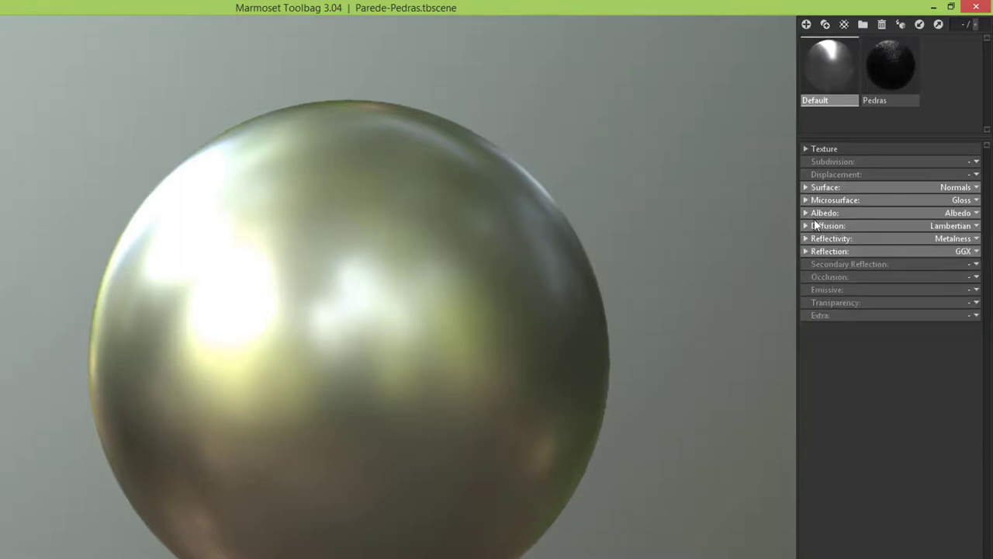
Drag the Pedras material onto the sphere and scroll through its settings (Tessellation 1000, Tiling 6.0).
left_click(895, 70)
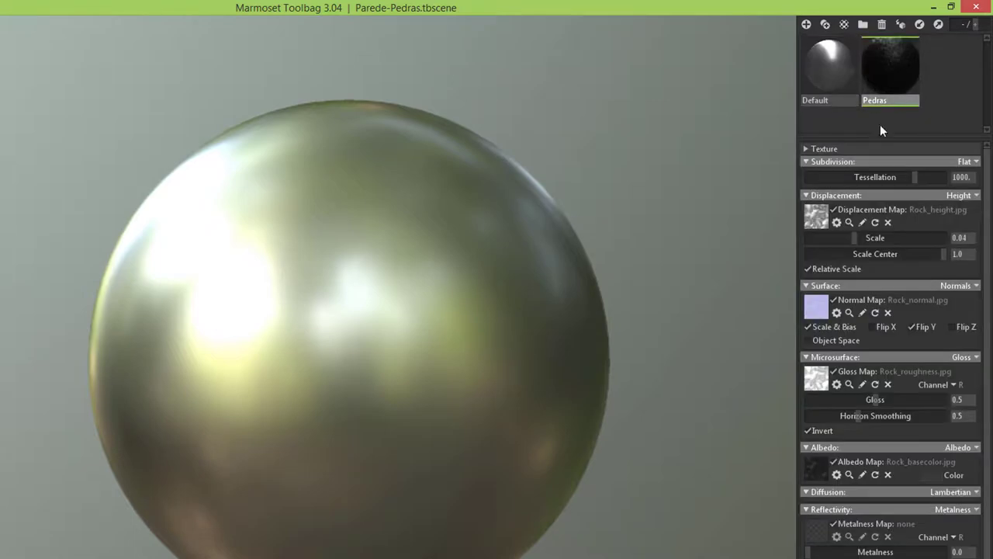
left_click_drag(892, 72, 394, 296)
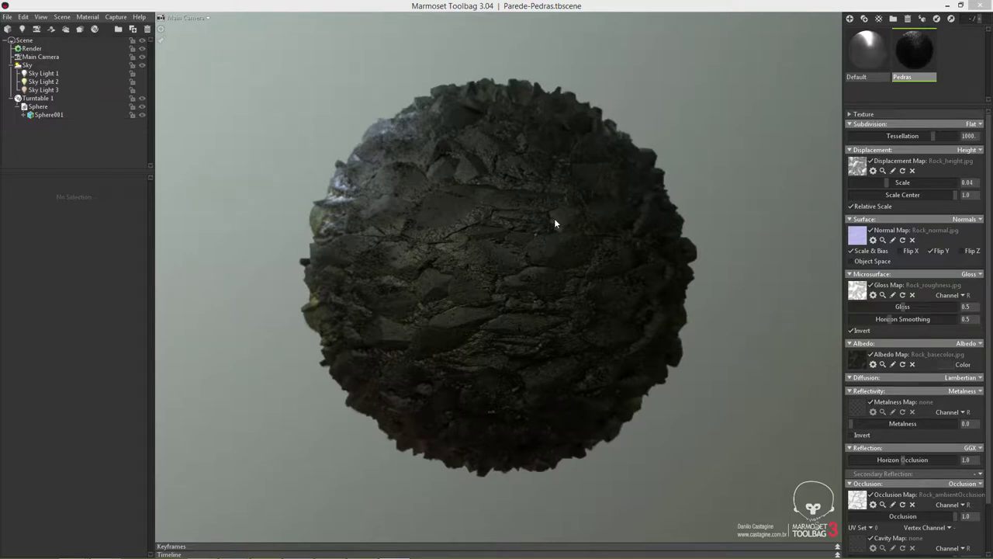
left_click_drag(984, 138, 989, 181)
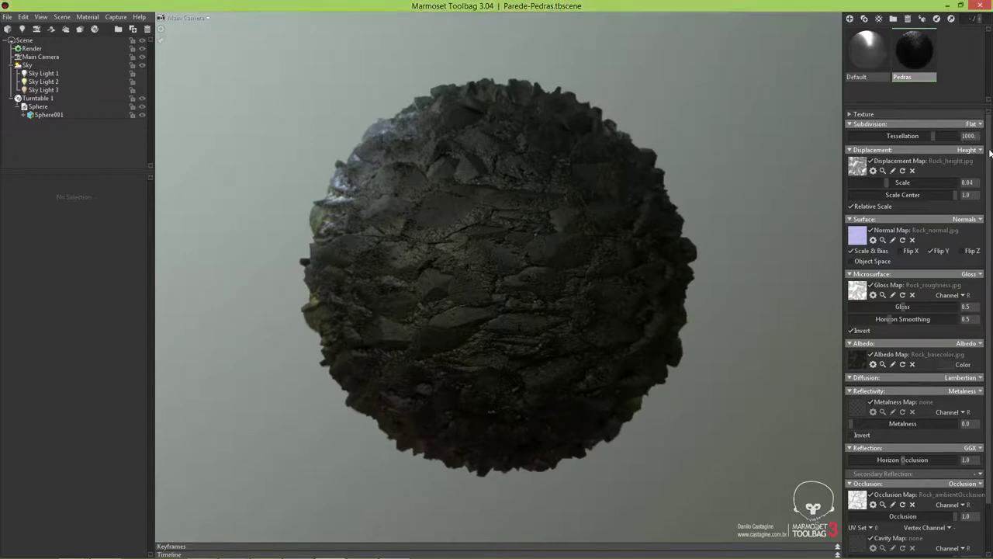
scroll(954, 140, "up", 3)
mouse_move(990, 123)
left_mouse_down()
mouse_move(990, 132)
mouse_move(990, 116)
left_mouse_up()
left_click(849, 115)
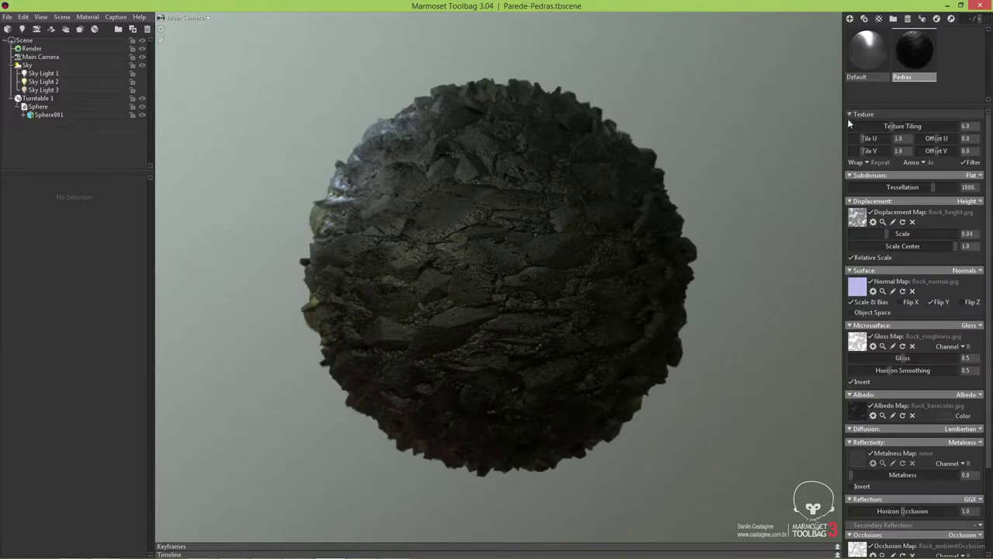
mouse_move(902, 126)
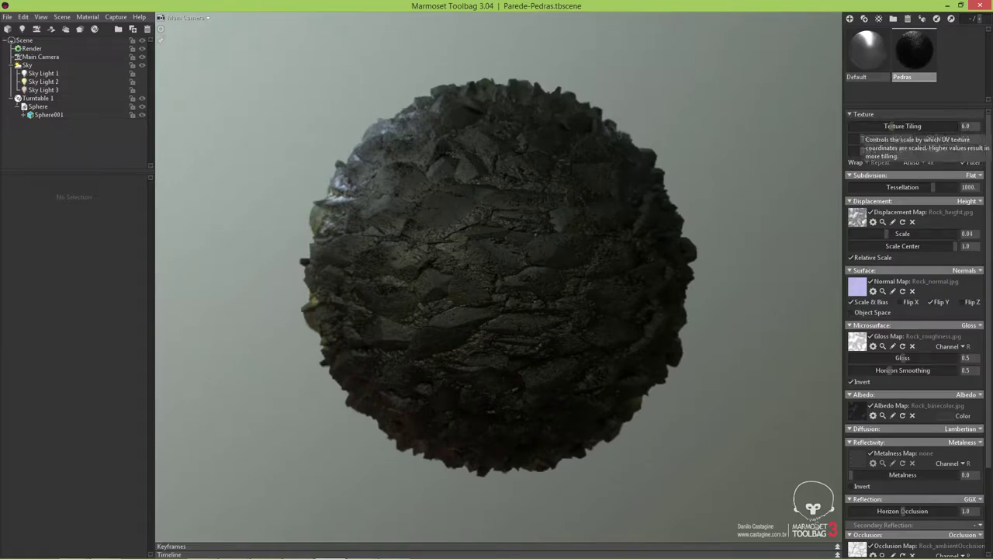
left_click(965, 126)
type("5")
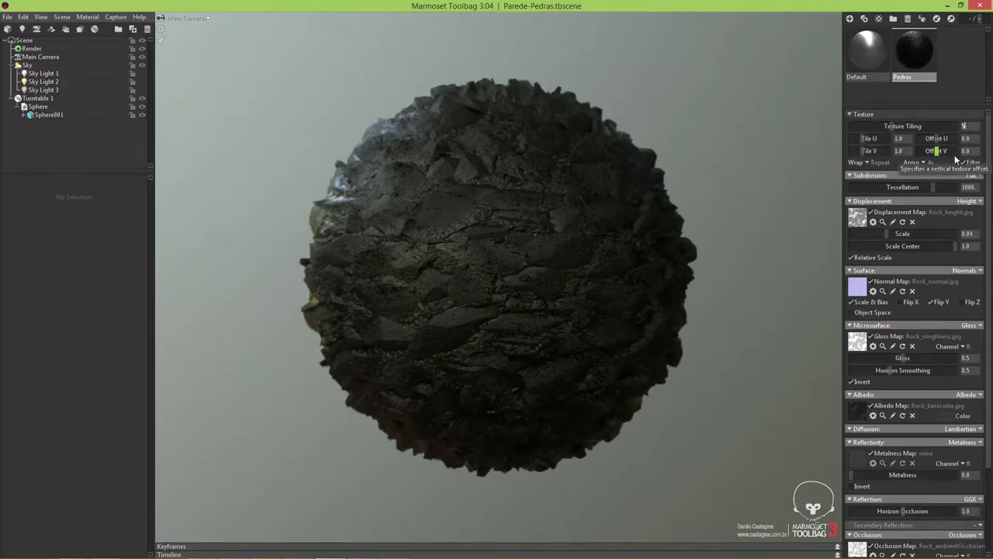
key("Return")
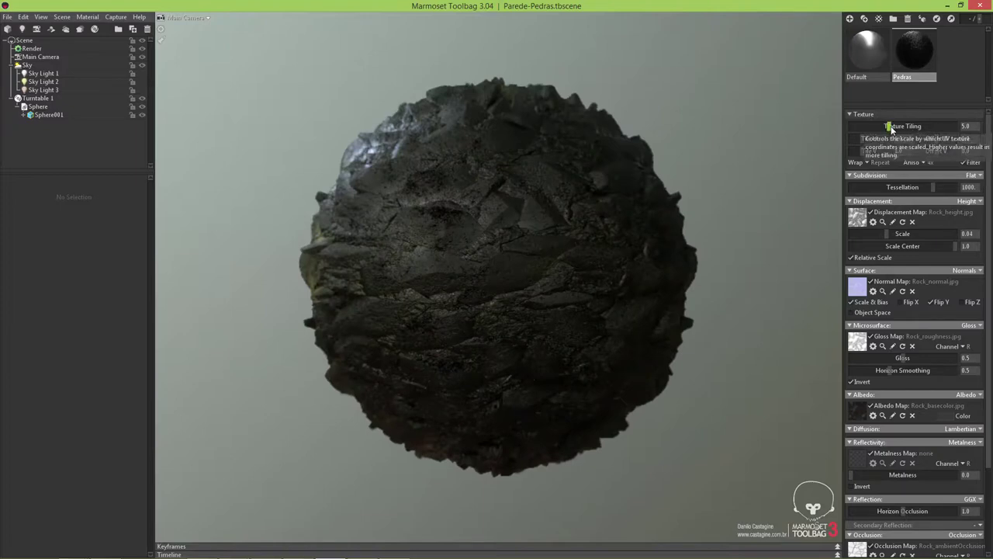
left_click_drag(890, 130, 938, 136)
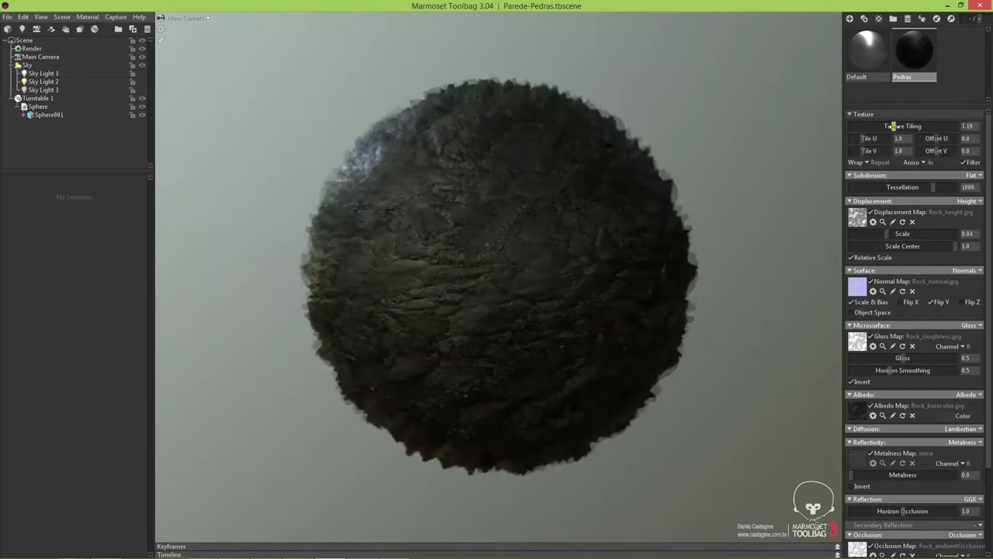
left_click(949, 128)
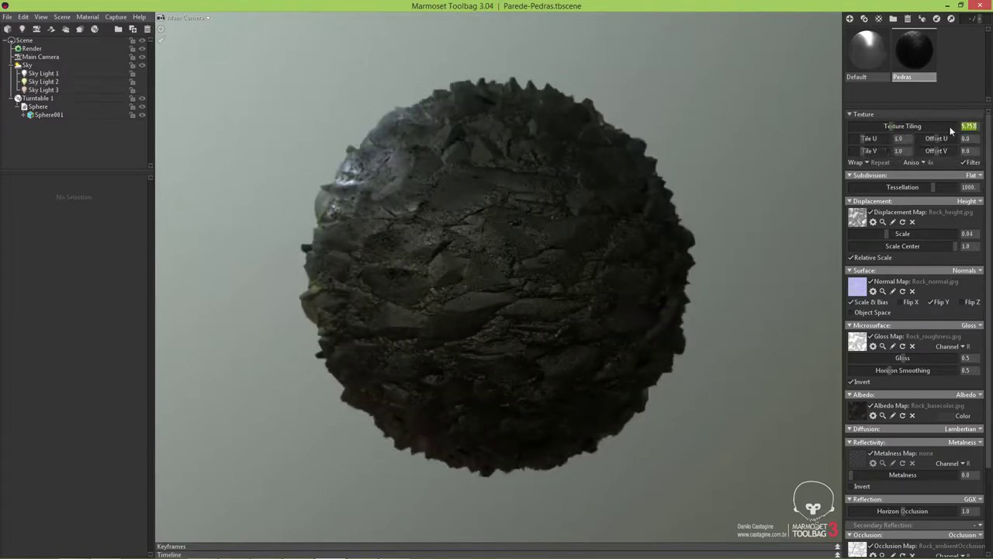
type("6")
key("Return")
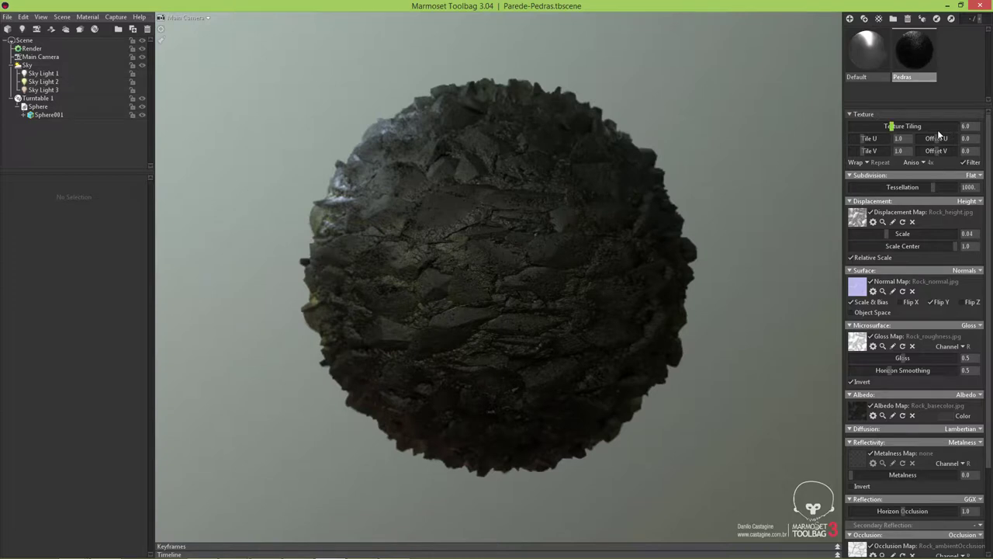
left_click(858, 113)
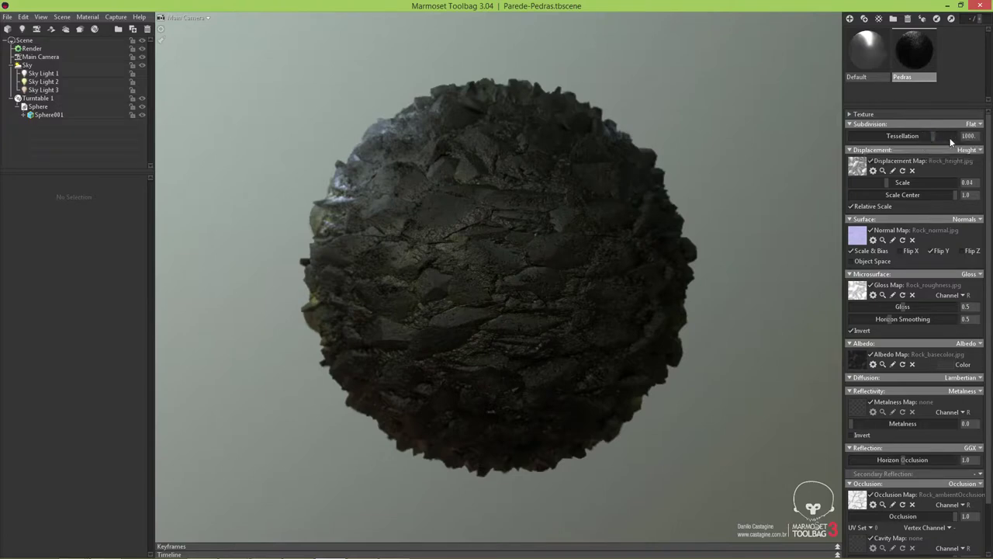
Select and then deselect the sphere, and collapse the Pedras Subdivision section.
left_click(533, 254)
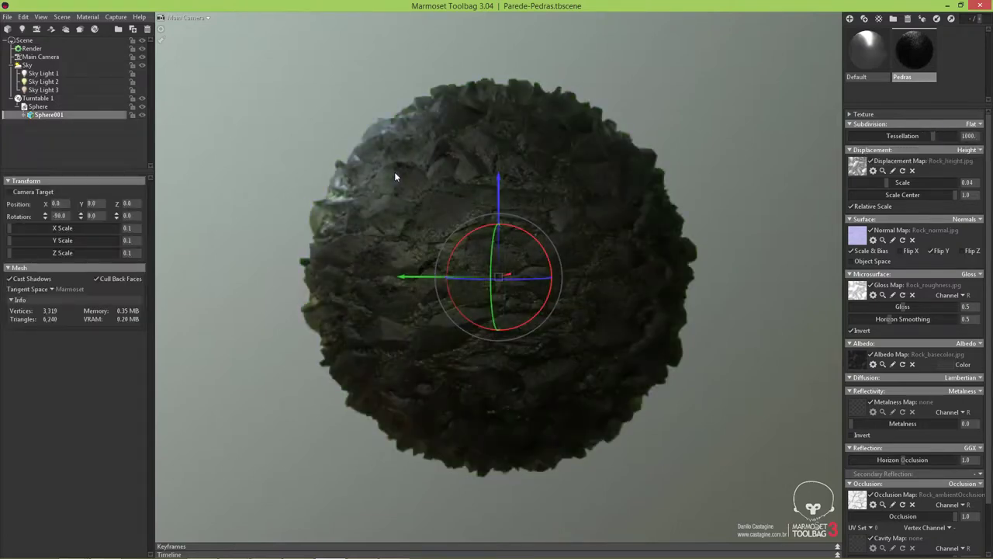
left_click(394, 172)
left_click(731, 223)
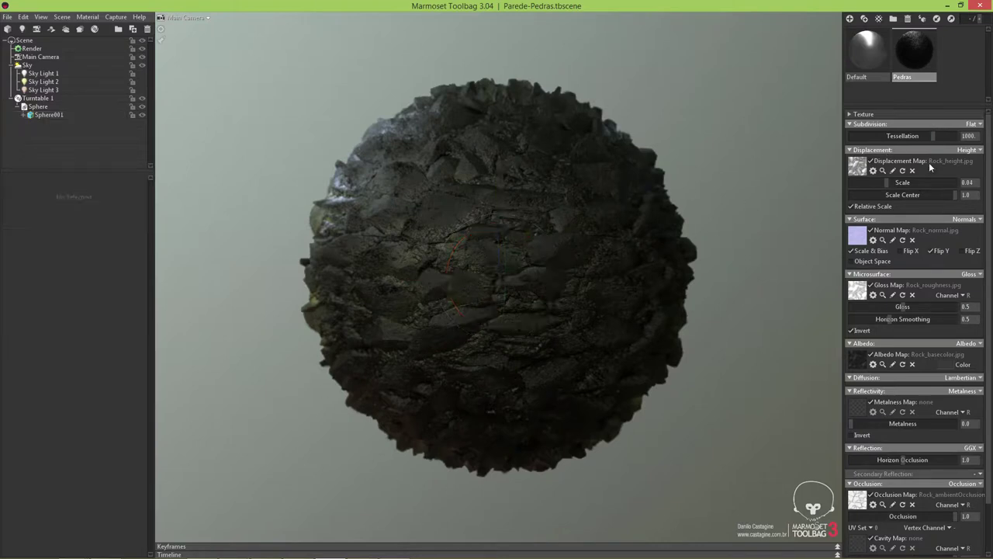
left_click(850, 125)
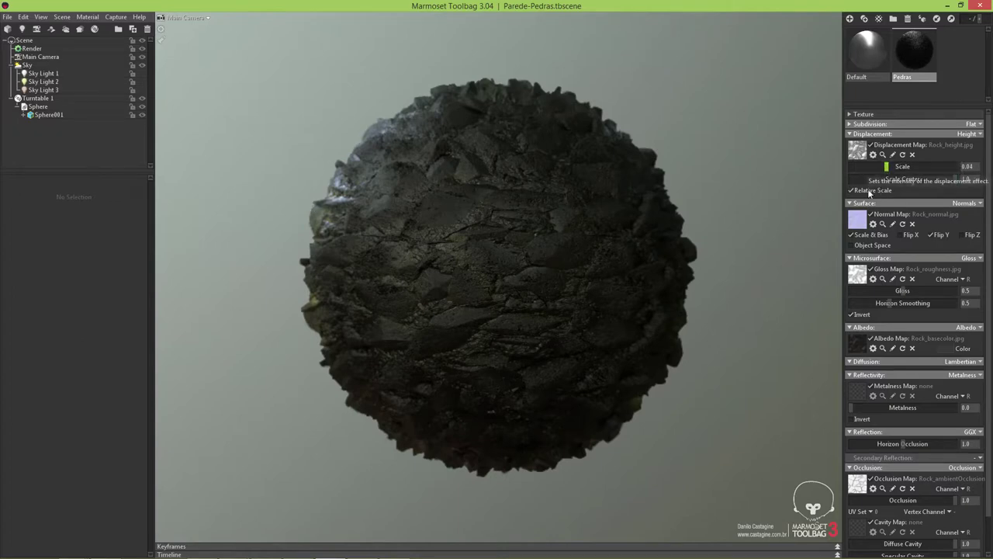
Collapse Displacement and Surface, toggle the Gloss Map off and on twice, then collapse Microsurface.
left_click(853, 134)
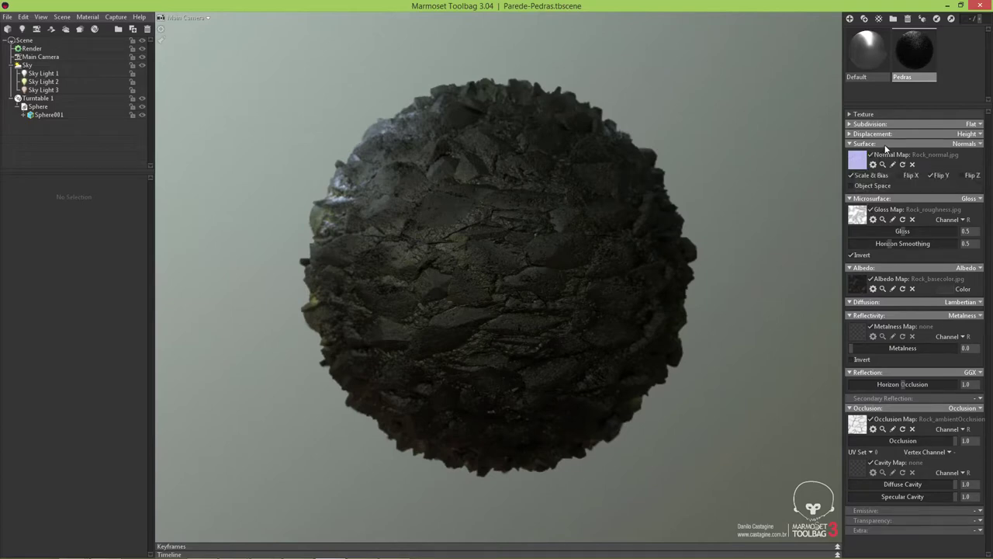
left_click(886, 143)
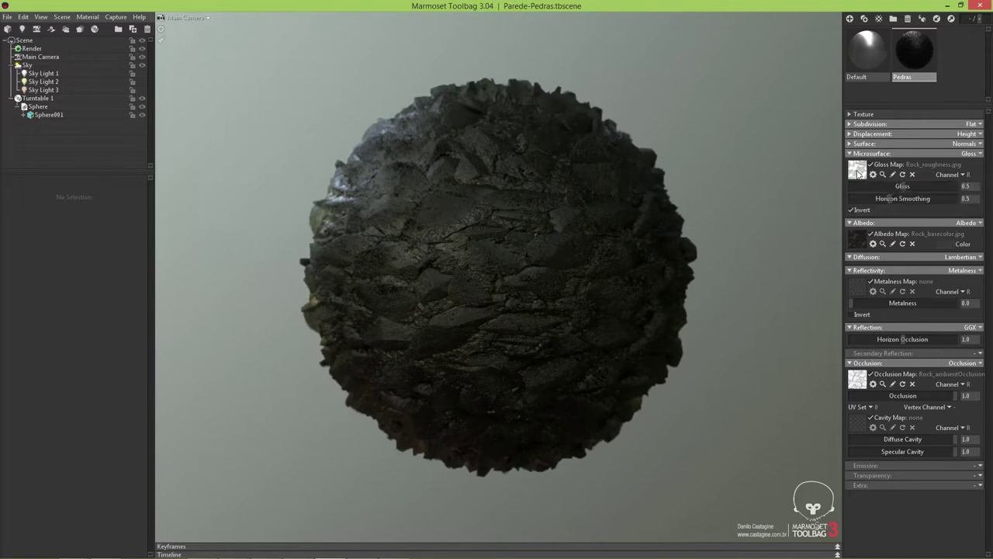
left_click(871, 165)
left_click(870, 165)
left_click(870, 166)
left_click(870, 165)
left_click(882, 153)
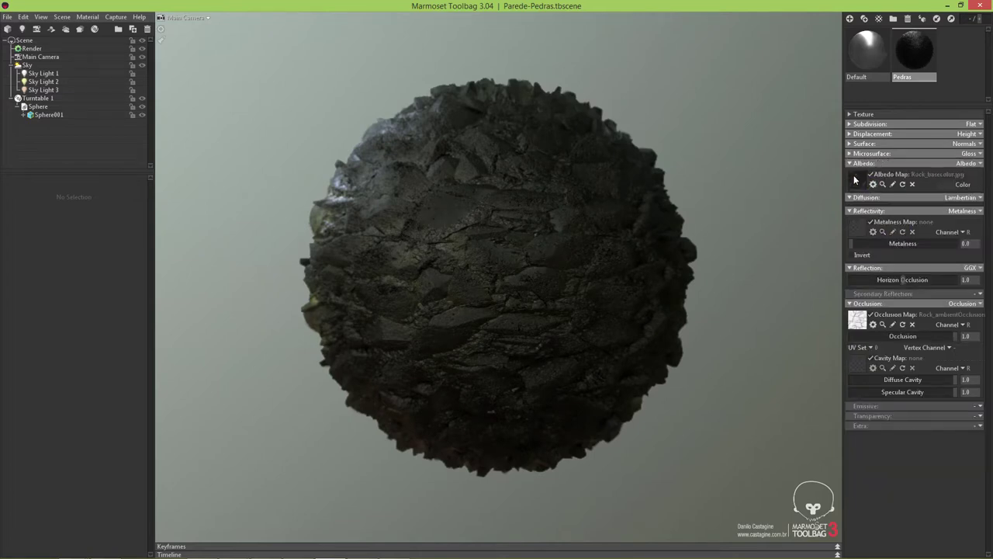
Compare the rock with its albedo map off and on, set the albedo tint to near-white, and collapse Albedo.
left_click(871, 174)
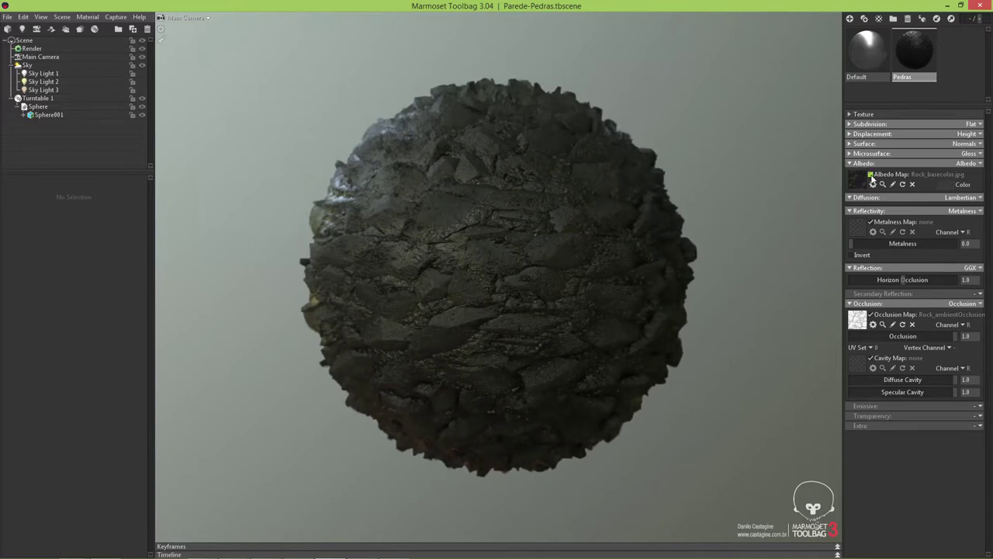
left_click(871, 174)
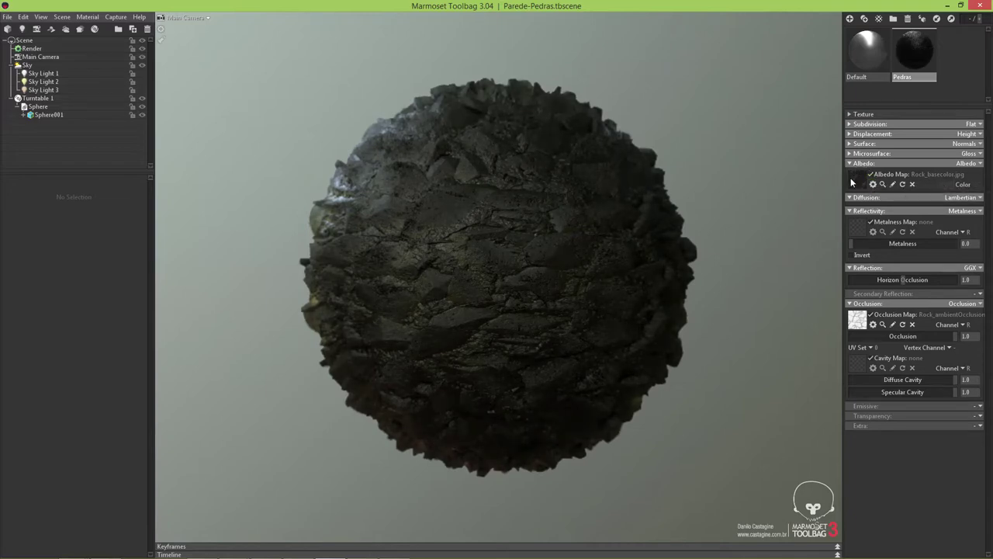
left_click(946, 183)
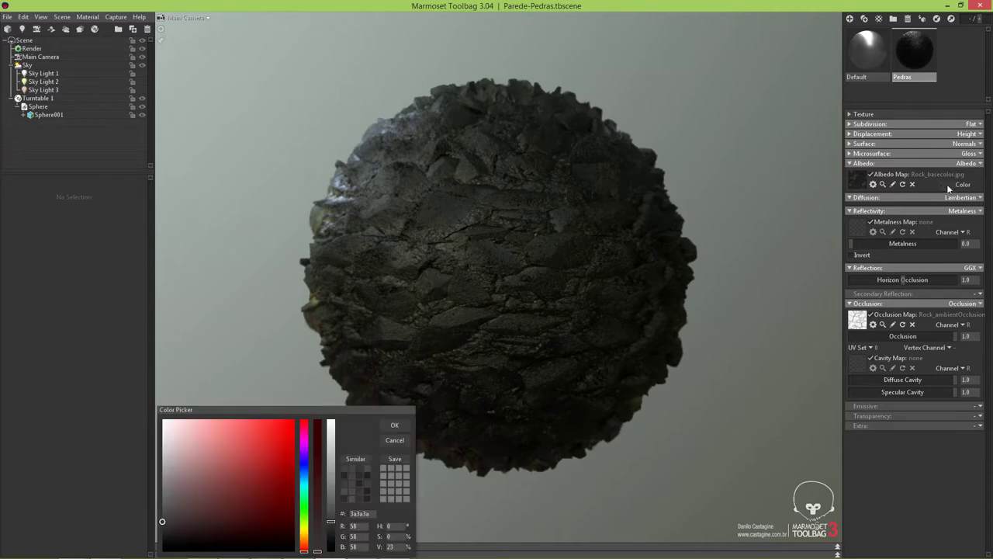
left_click_drag(265, 439, 290, 421)
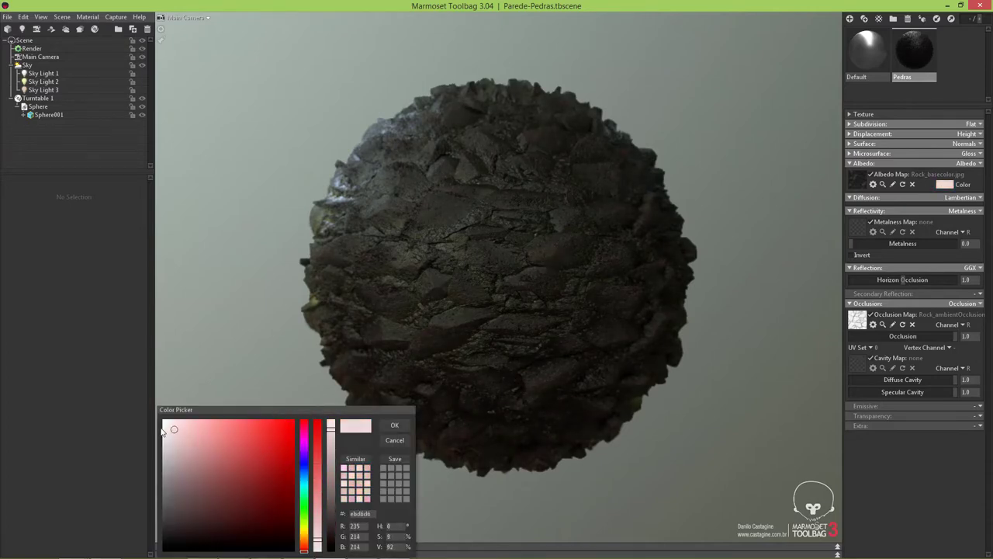
left_click_drag(290, 421, 158, 431)
key("Return")
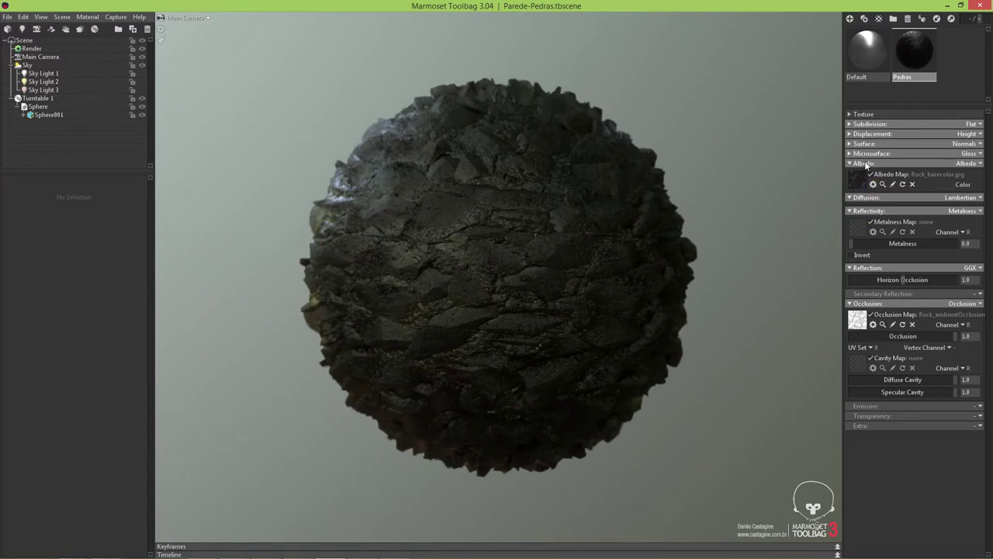
left_click(865, 163)
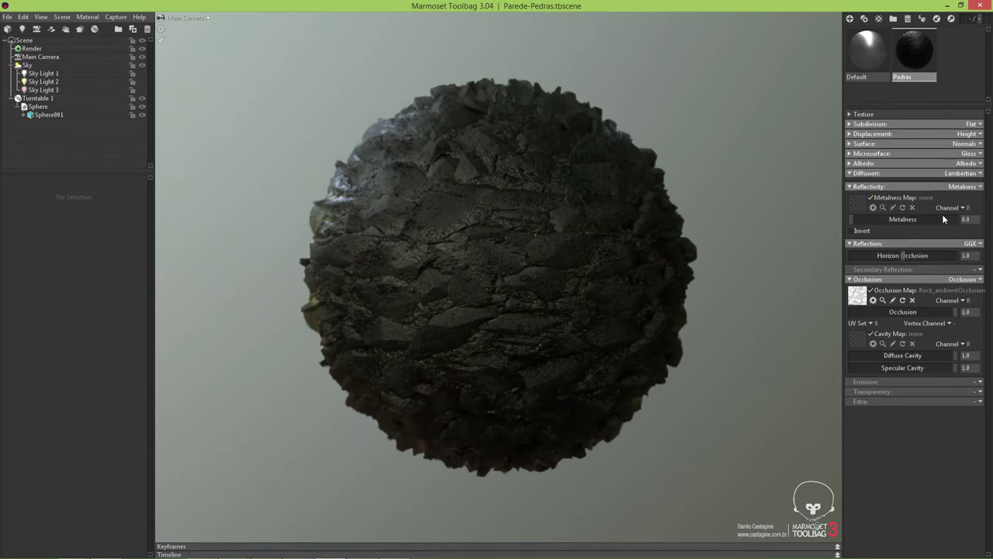
Preview Metalness at 1.0, set it back to 0.0, and collapse the Occlusion and Reflectivity sections.
left_click_drag(856, 216, 931, 220)
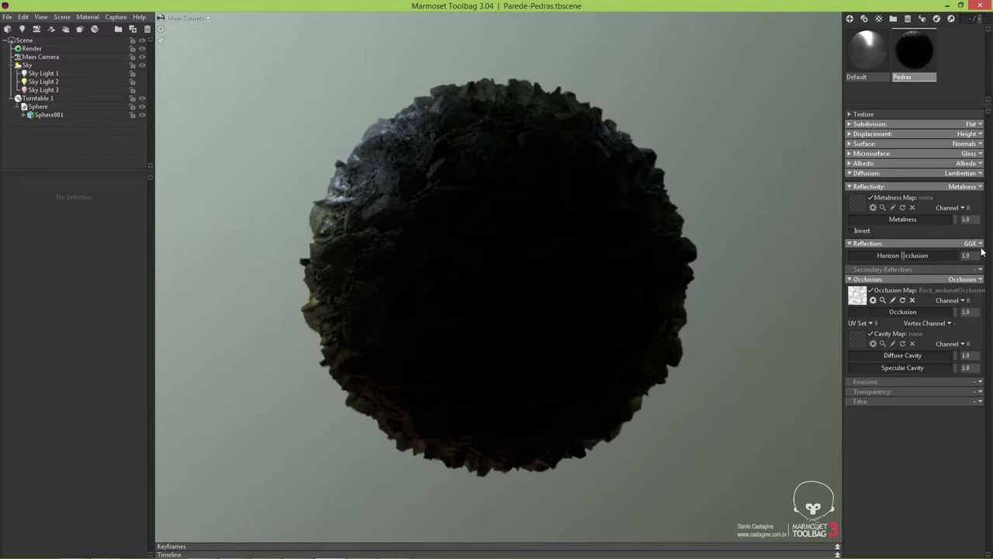
left_click_drag(957, 221, 846, 233)
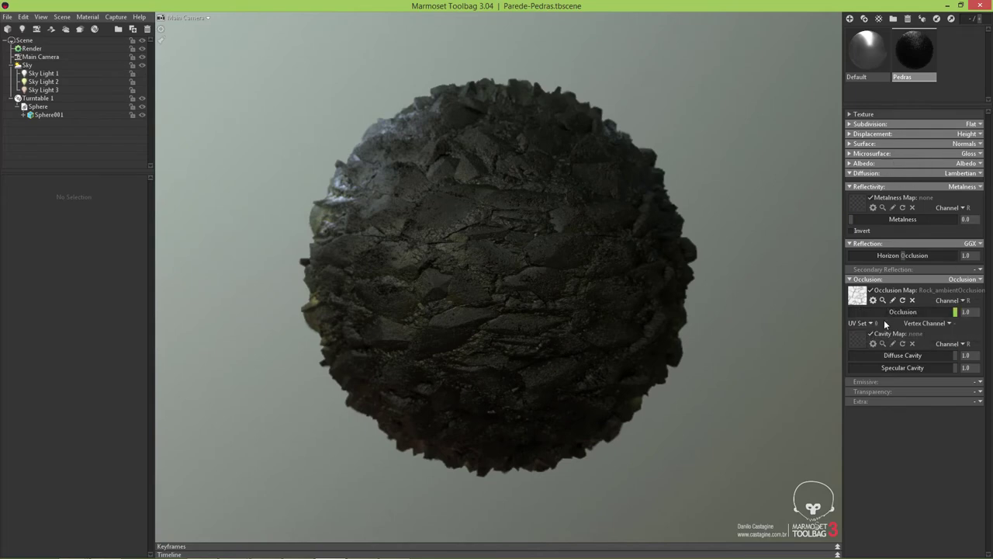
left_click(853, 280)
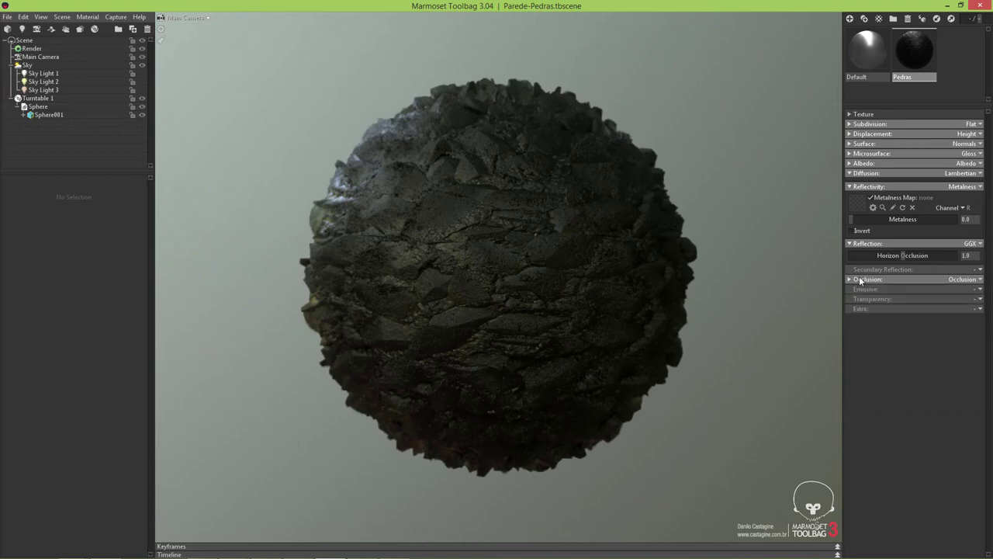
left_click(851, 187)
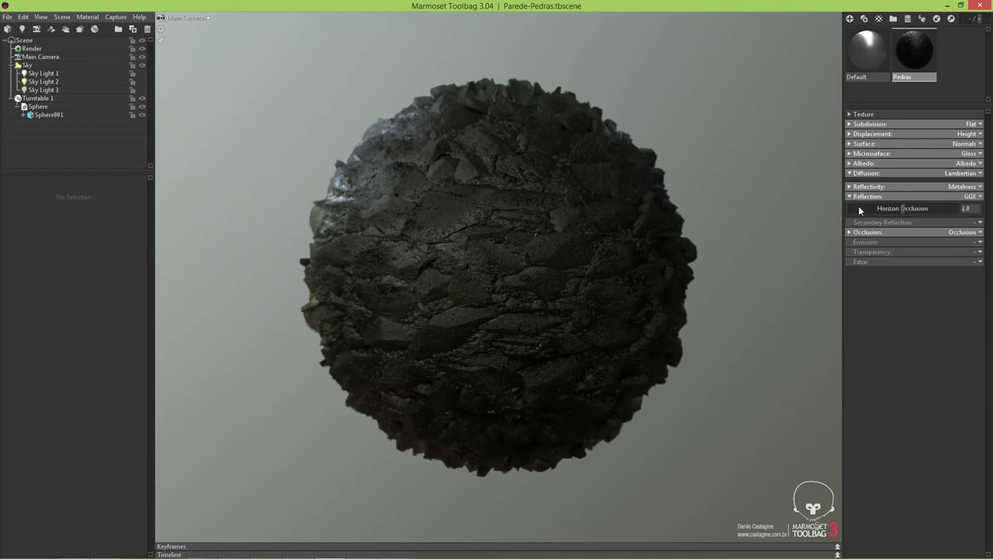